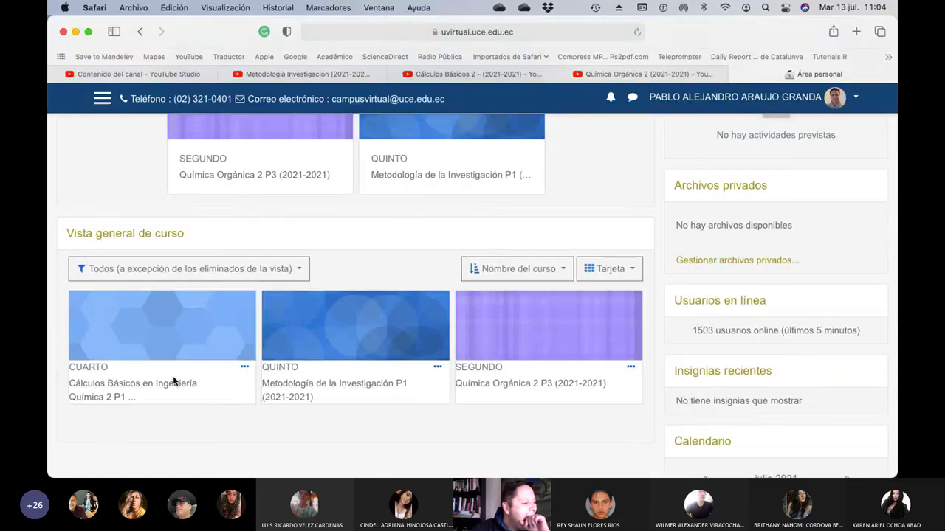
# Open the Cálculos Básicos en Ingeniería Química 2 P1 course and its 2021 - 2021 attendance activity for Paralelo 1
pyautogui.click(171, 385)
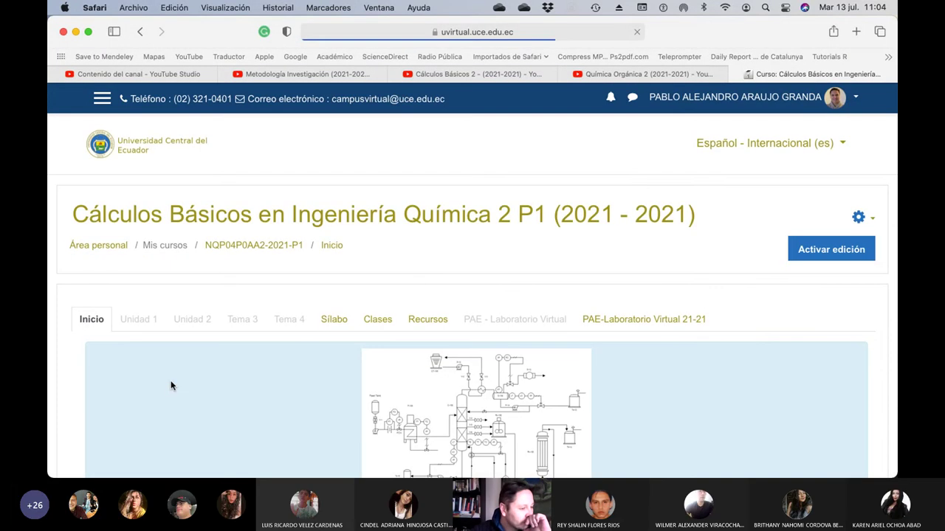
pyautogui.scroll(-5, 354, 336)
pyautogui.click(274, 344)
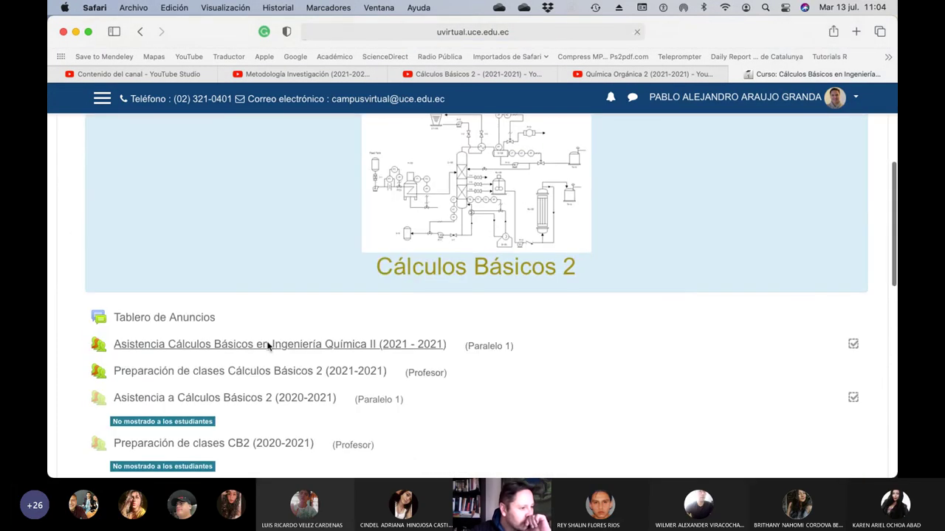
# Set the 13.07.21 session's description to "Clase Tema: Balances en sistemas cerrados ejercicios" and save the changes
pyautogui.scroll(-5, 645, 366)
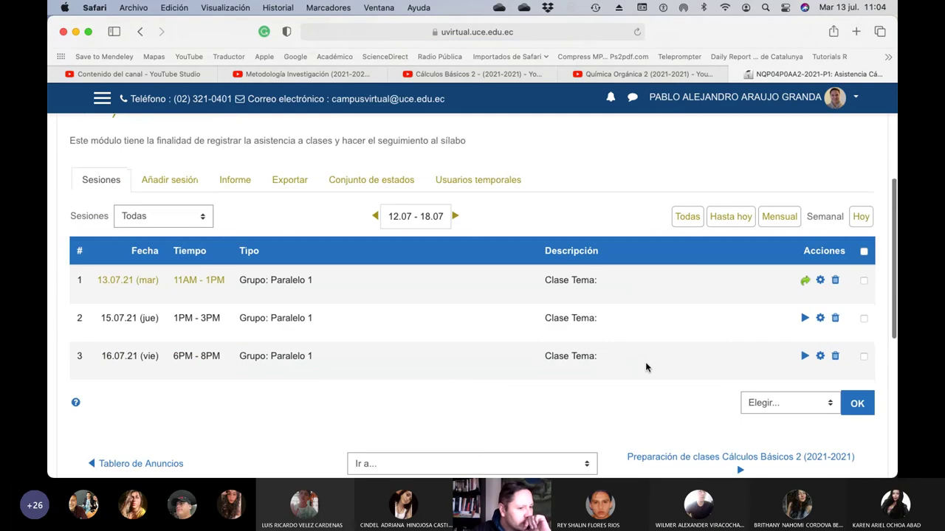
pyautogui.click(819, 281)
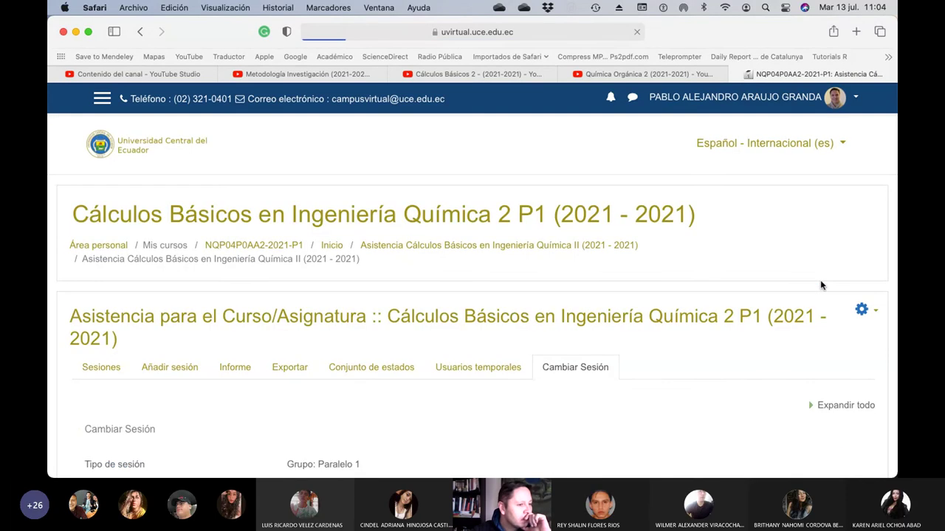
pyautogui.scroll(-8, 546, 350)
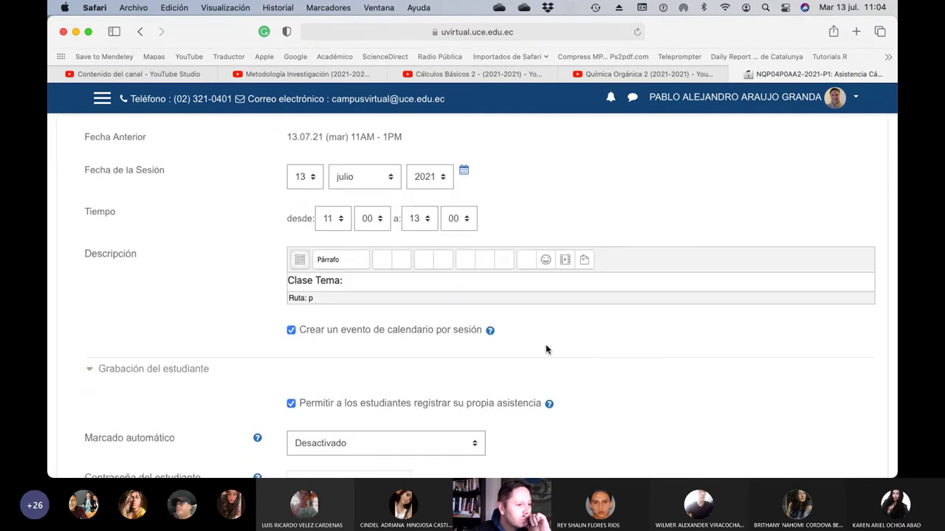
pyautogui.click(358, 282)
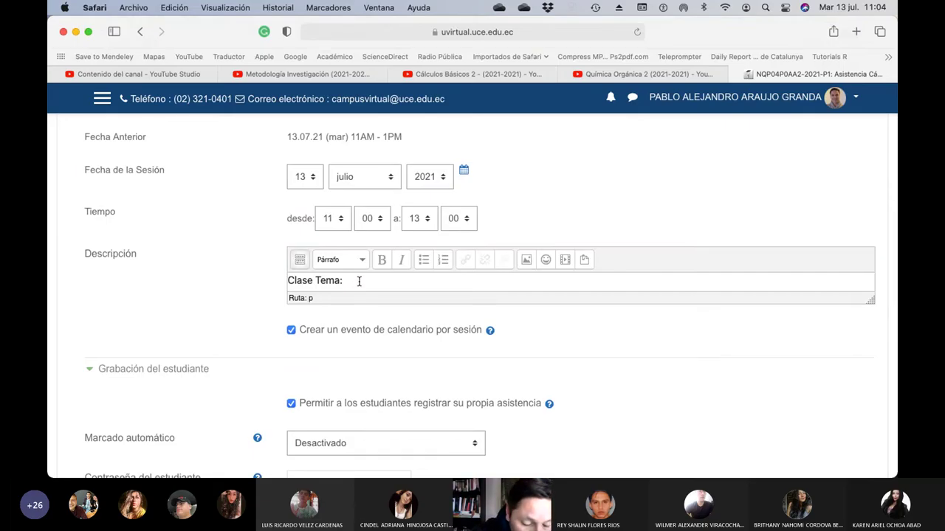
pyautogui.write('PAE')
pyautogui.press('BackSpace')
pyautogui.press('BackSpace')
pyautogui.press('BackSpace')
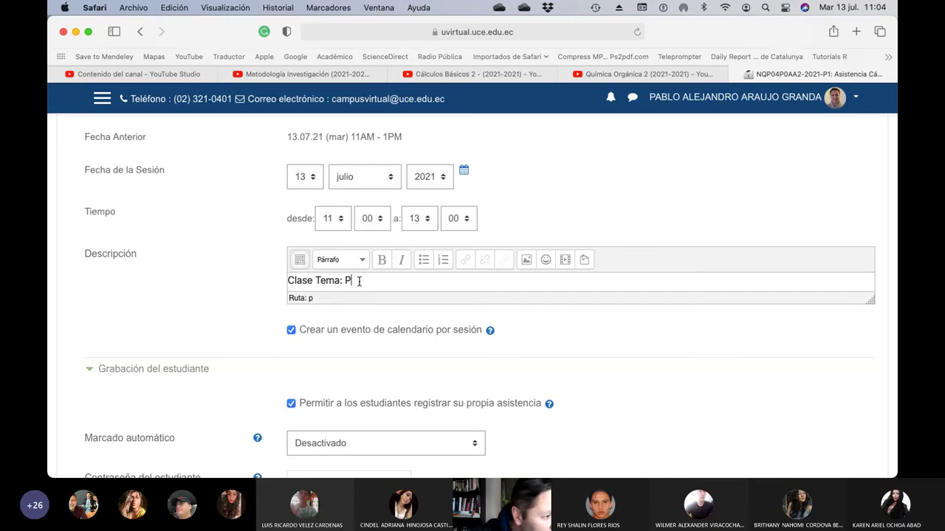
pyautogui.write('Balances ')
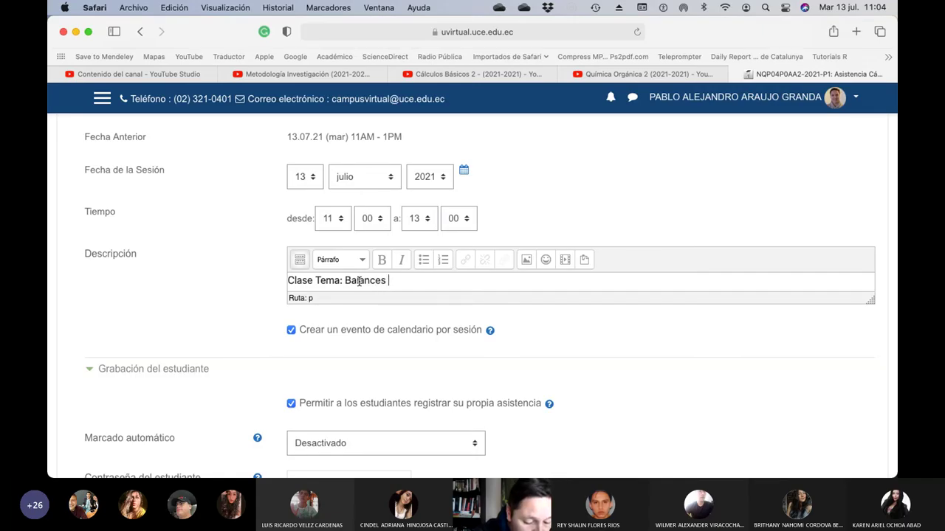
pyautogui.write('en sistemas cerrados')
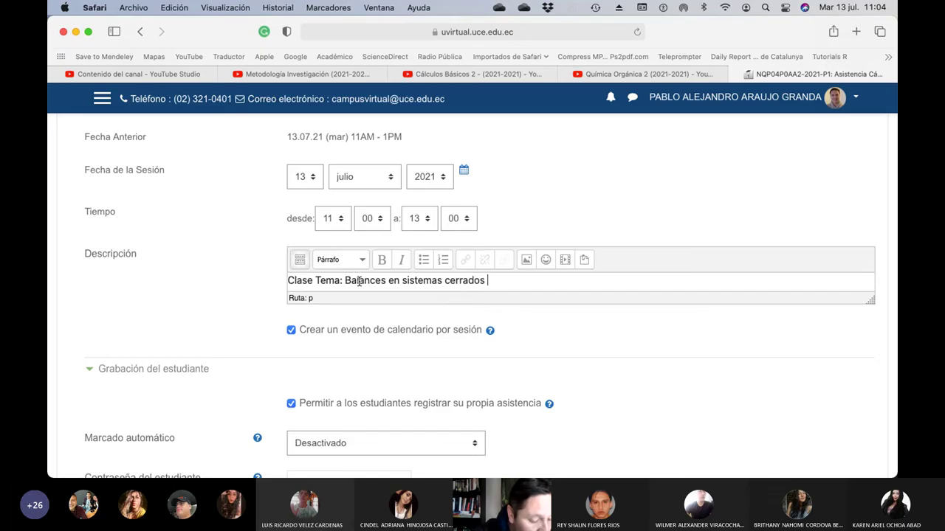
pyautogui.write(' ejercicios')
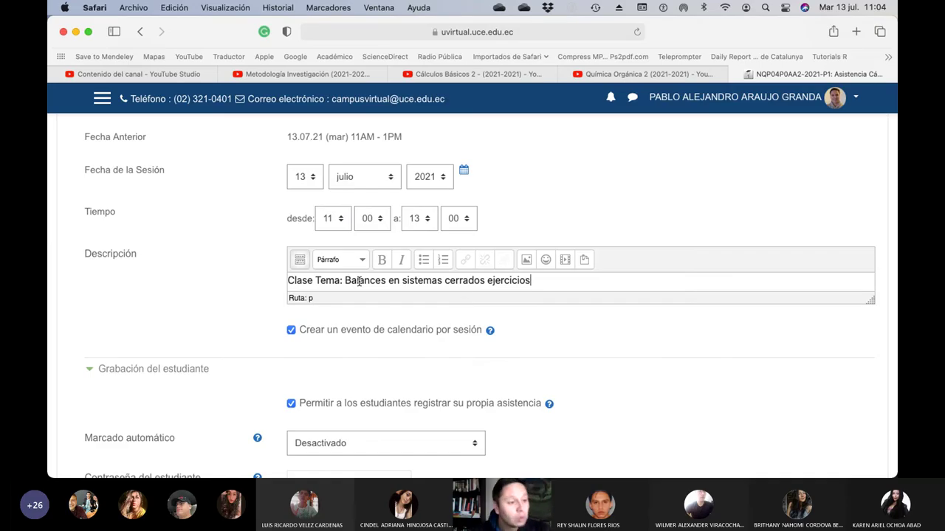
pyautogui.scroll(-10, 547, 325)
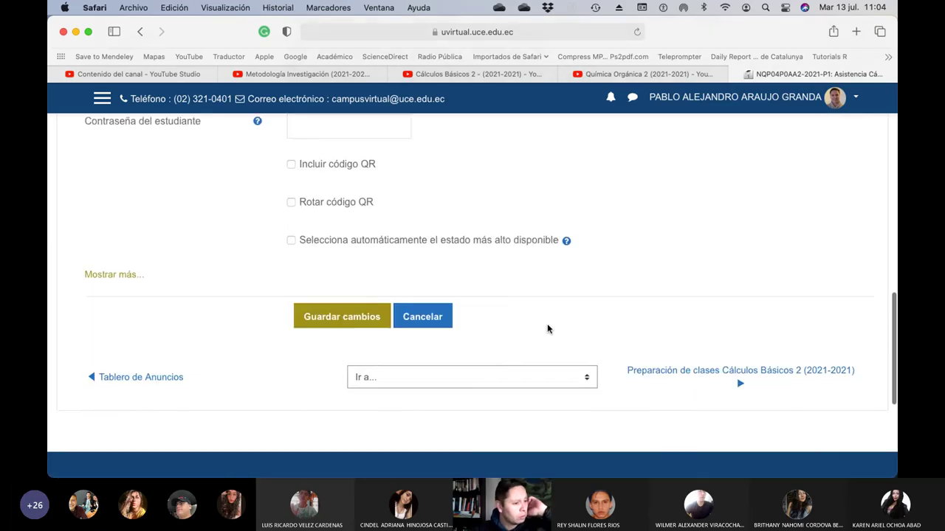
pyautogui.scroll(2, 547, 329)
pyautogui.click(369, 391)
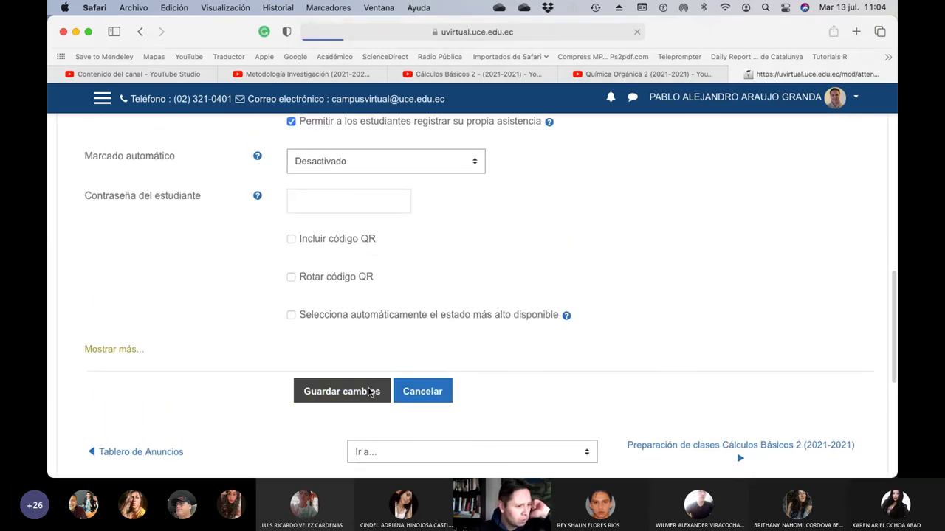
# List all attendance sessions of the course instead of only the current week and review their class topics
pyautogui.scroll(-5, 617, 317)
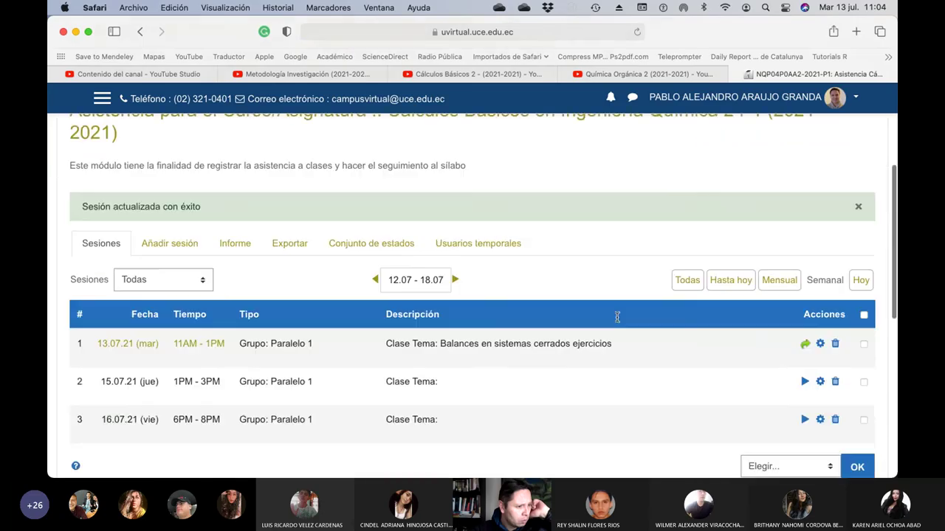
pyautogui.scroll(-2, 617, 317)
pyautogui.scroll(5, 615, 319)
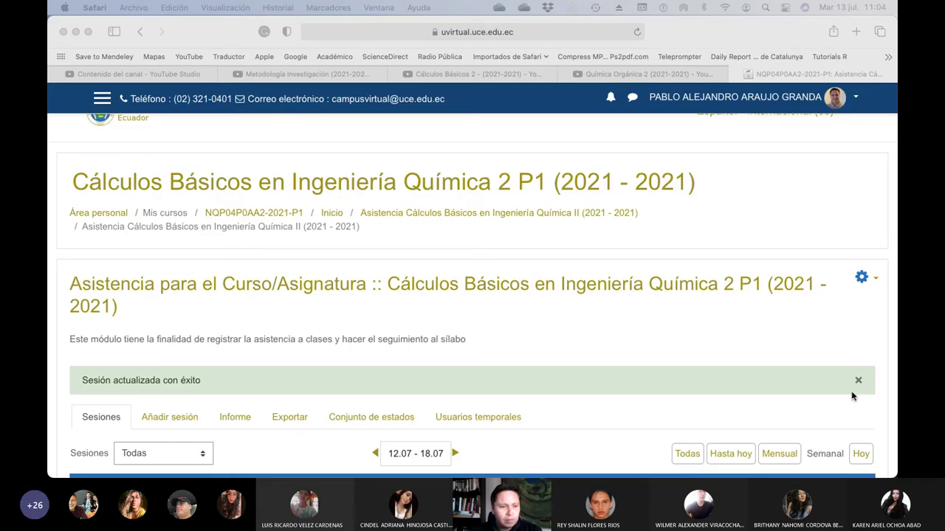
pyautogui.scroll(-5, 631, 335)
pyautogui.scroll(2, 681, 348)
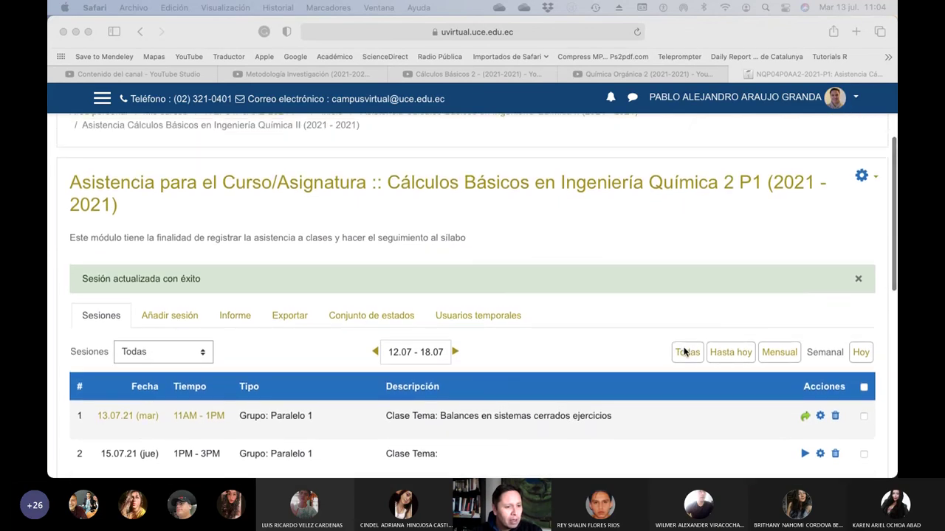
pyautogui.click(686, 354)
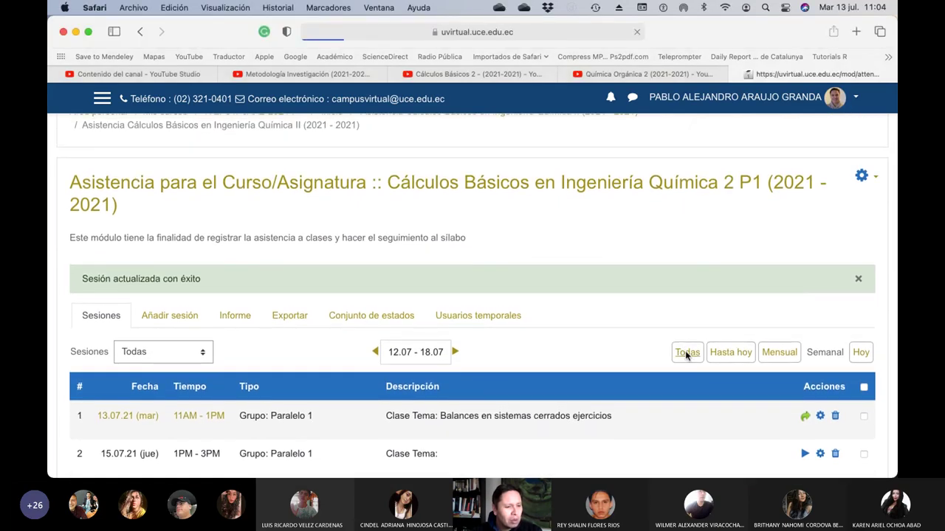
pyautogui.scroll(-10, 587, 357)
pyautogui.scroll(-2, 587, 358)
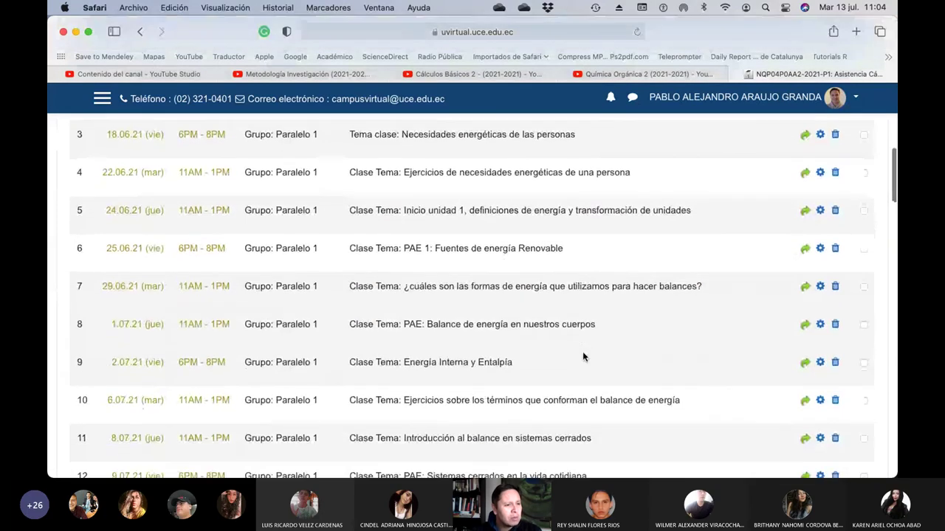
pyautogui.scroll(5, 582, 351)
# Set the 20.07.21 session's description to "Clase Tema: Lección programada de Formas de Energía y balances en sistemas cerrados" and save it
pyautogui.scroll(-10, 582, 355)
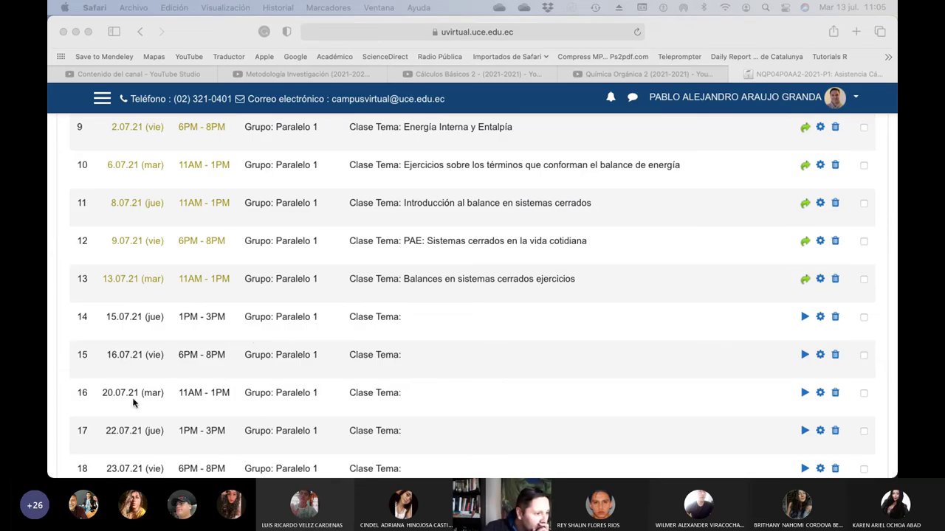
pyautogui.click(821, 395)
pyautogui.click(821, 396)
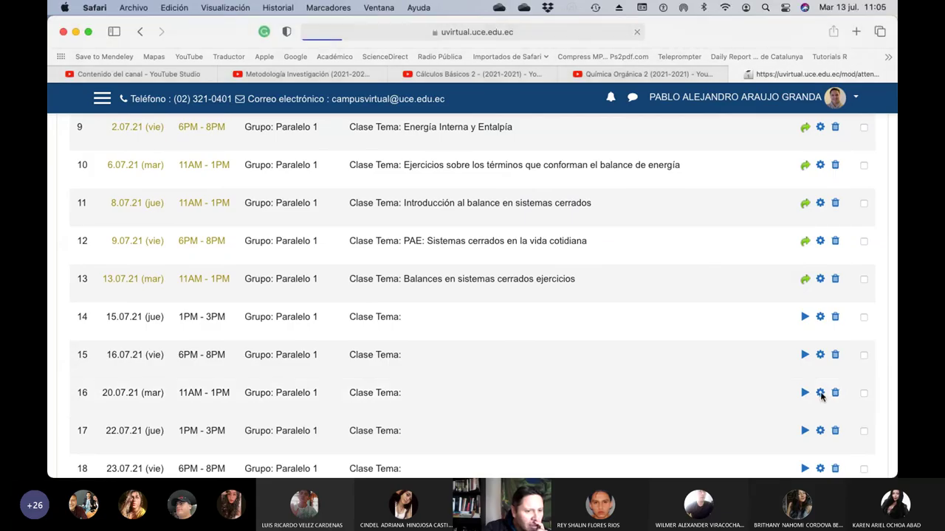
pyautogui.scroll(-5, 464, 363)
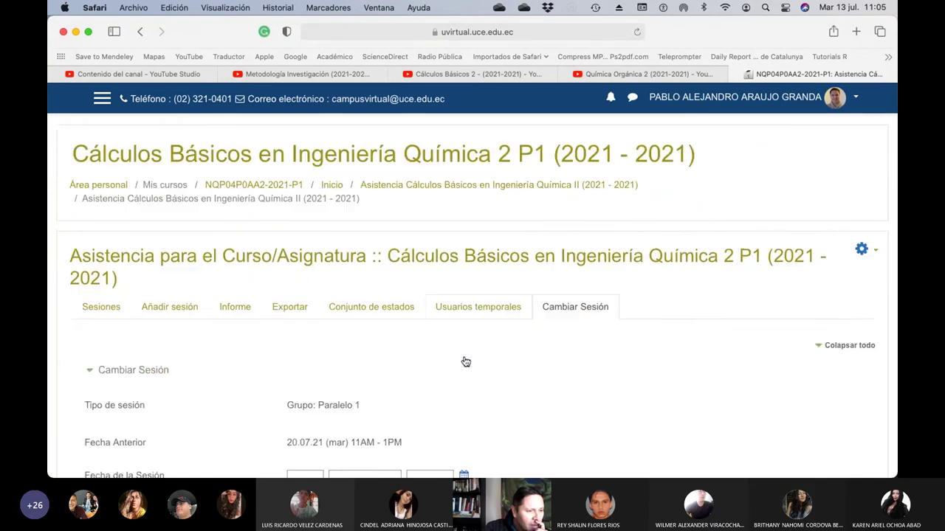
pyautogui.scroll(-3, 463, 360)
pyautogui.click(362, 305)
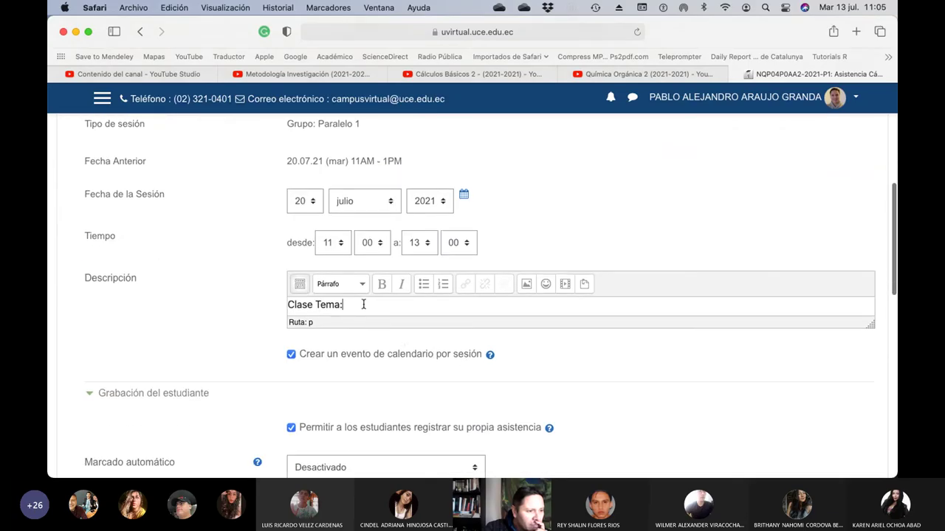
pyautogui.write('Lección ')
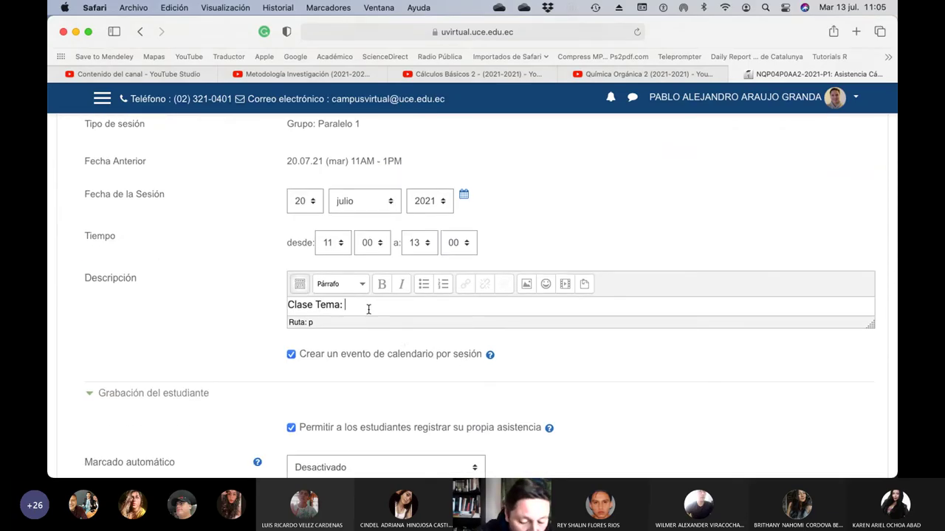
pyautogui.write('p')
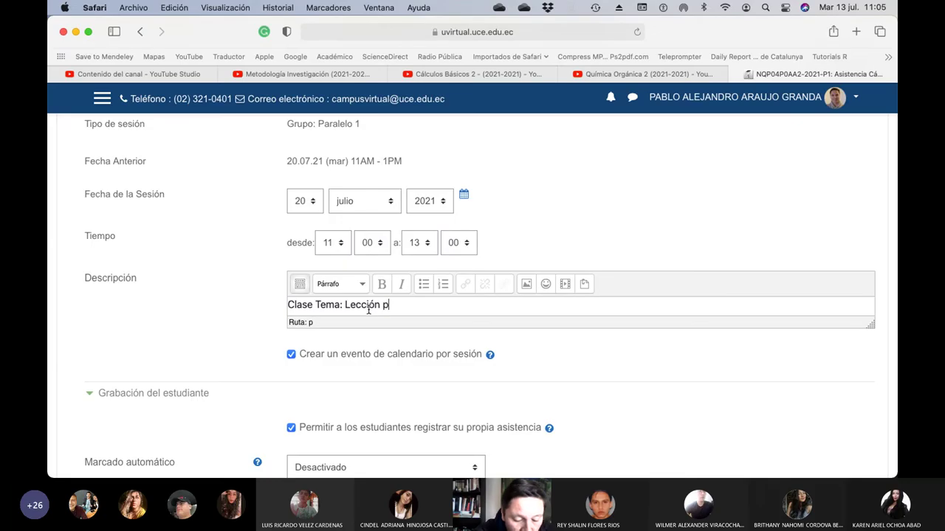
pyautogui.write('rogramada de')
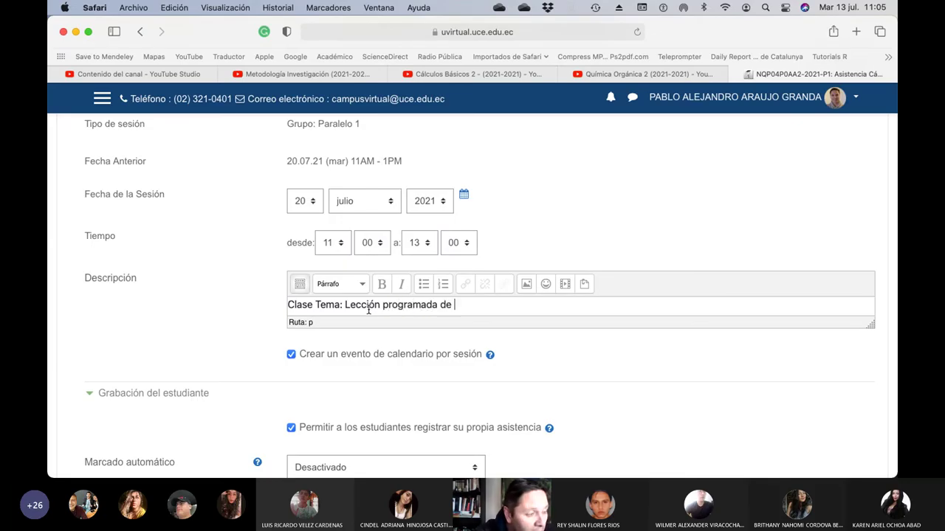
pyautogui.write(' Fo')
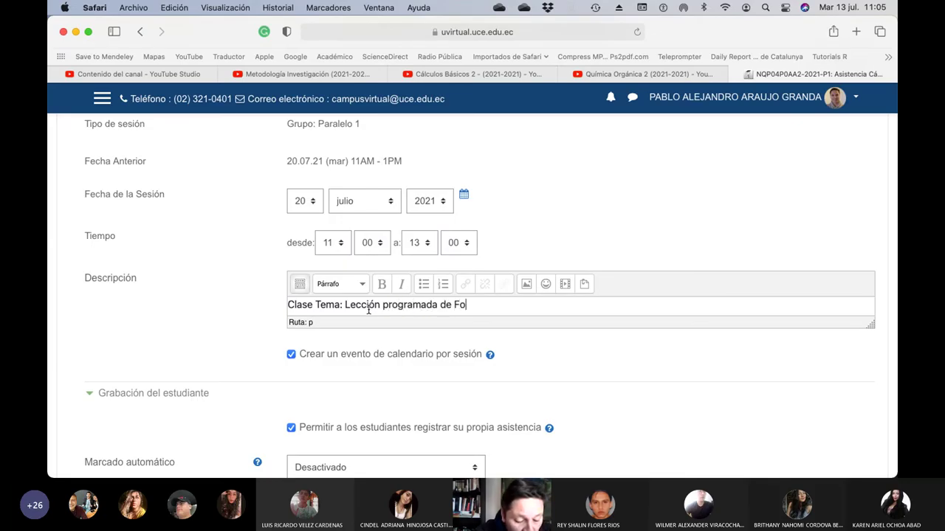
pyautogui.write('rmas de Energía y ')
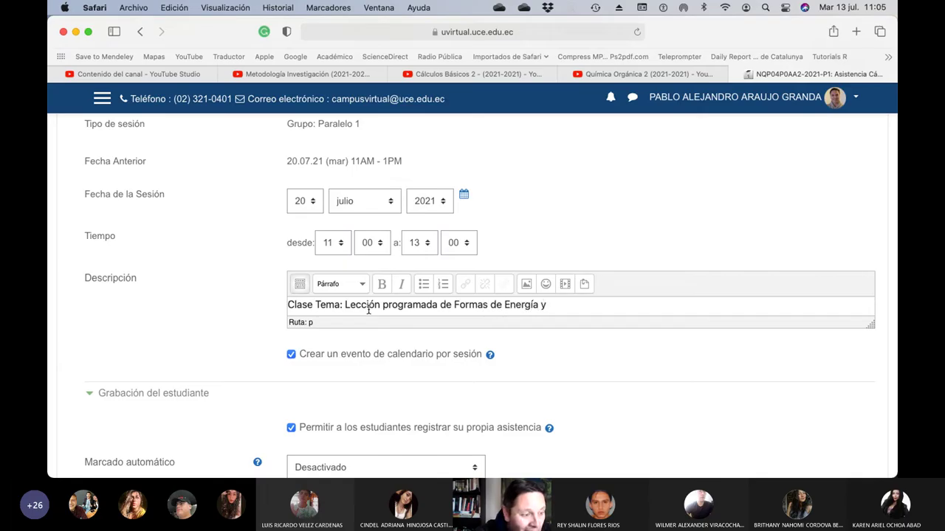
pyautogui.write('balances en ')
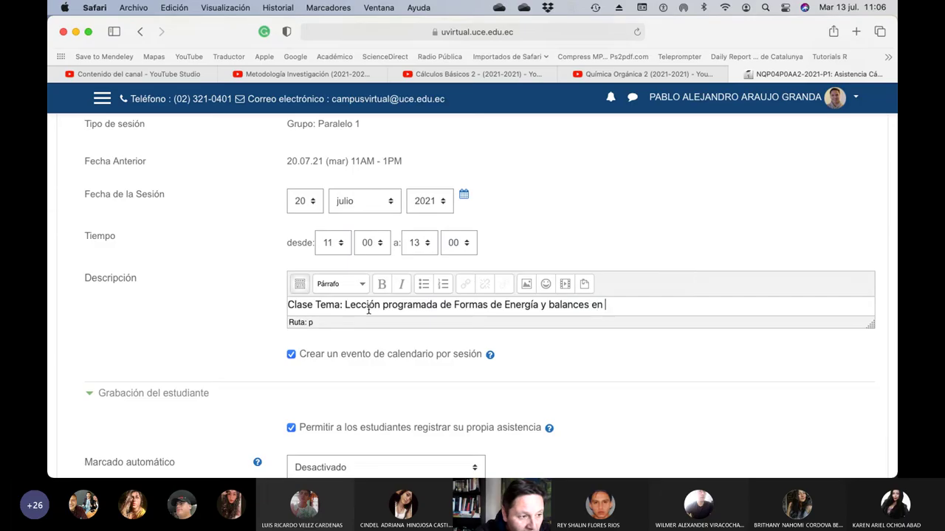
pyautogui.write('sistemas a')
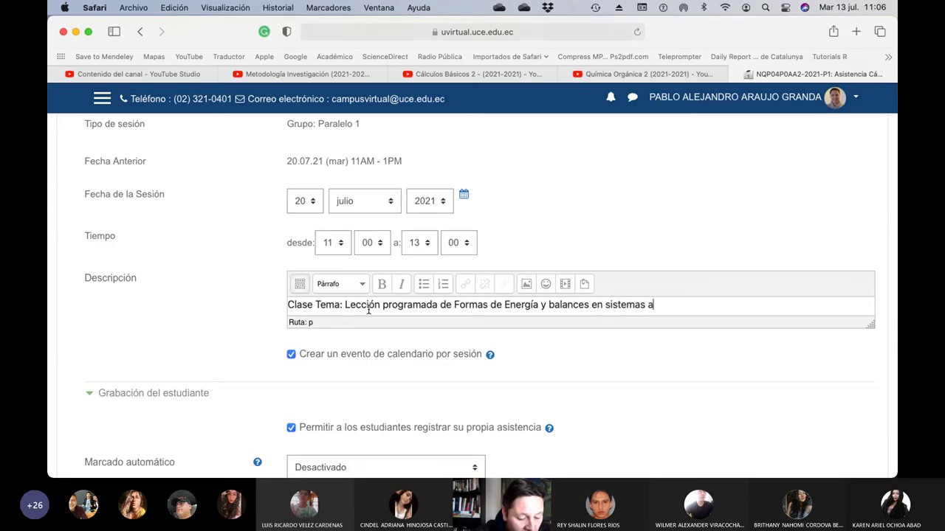
pyautogui.press('BackSpace')
pyautogui.write('cerrados')
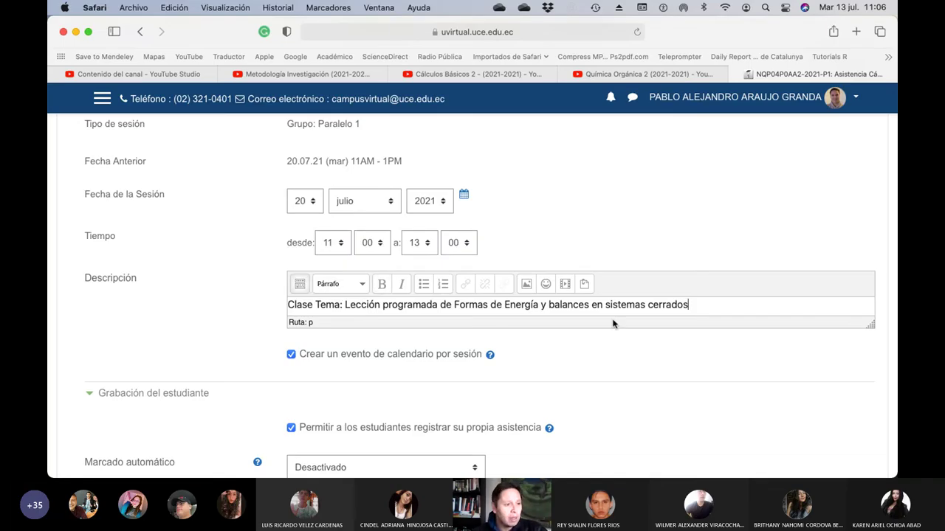
pyautogui.scroll(-8, 613, 323)
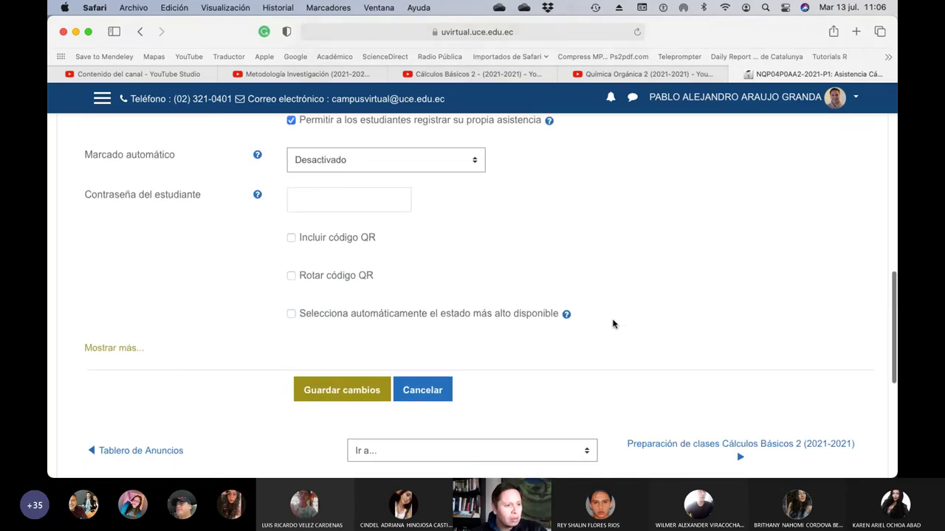
pyautogui.click(355, 397)
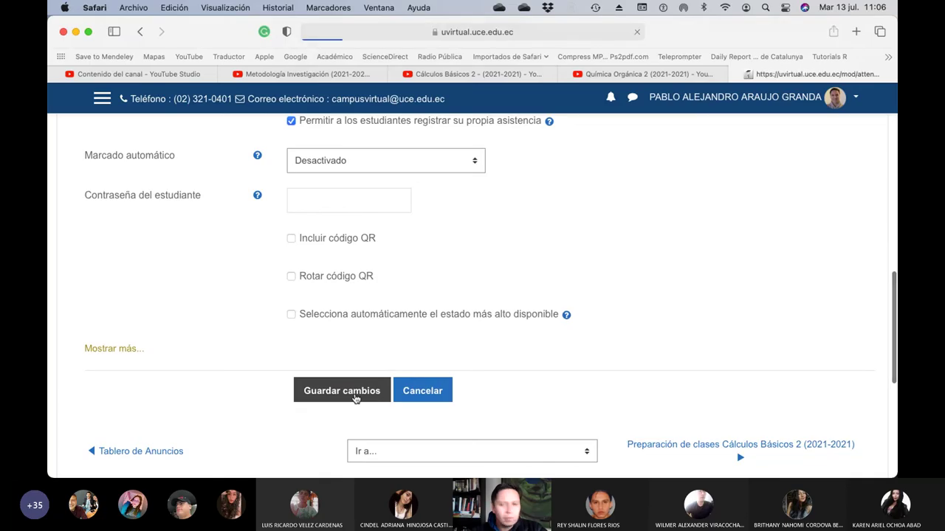
pyautogui.scroll(-15, 463, 365)
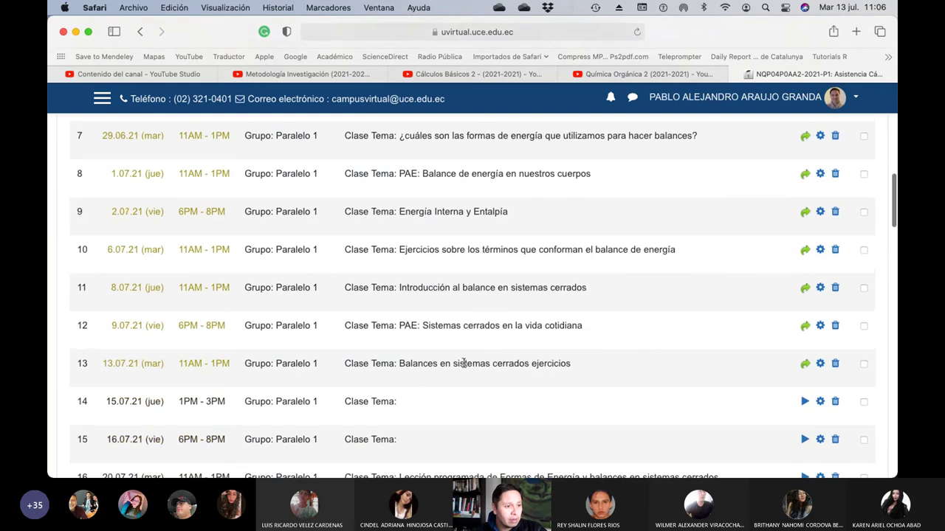
pyautogui.scroll(-3, 463, 363)
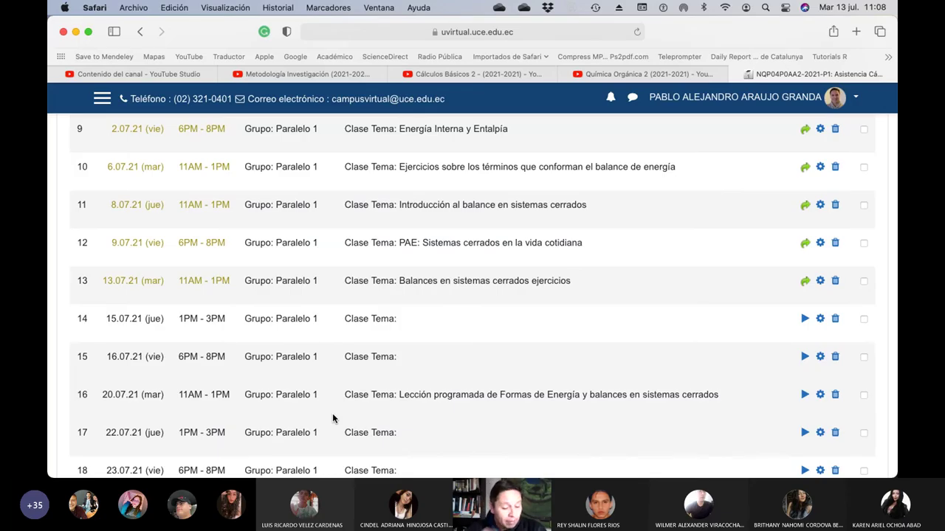
# Switch to the PowerPoint presentation "4. Ejercicios de Balance General de Energía" and display the Ejercicio 8 slide
pyautogui.press('super+Tab')
pyautogui.press('super+Tab')
pyautogui.press('super+Tab')
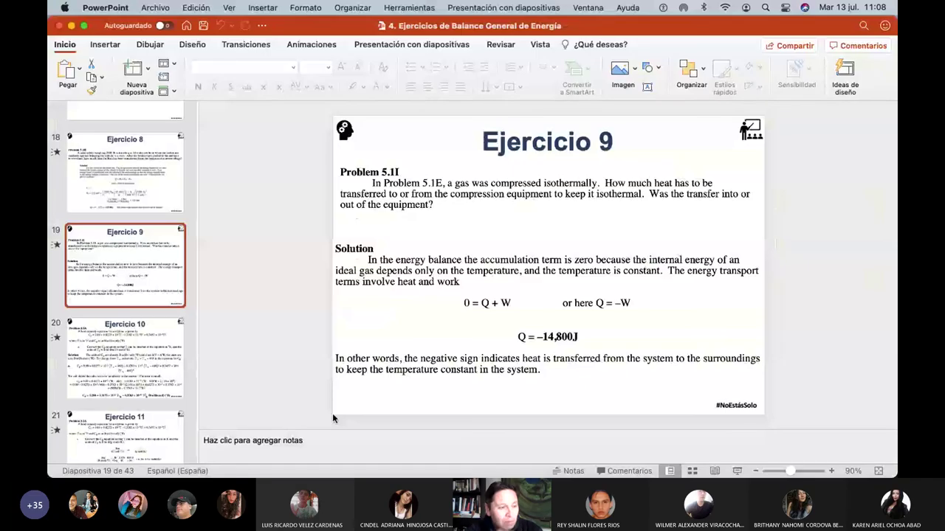
pyautogui.click(130, 203)
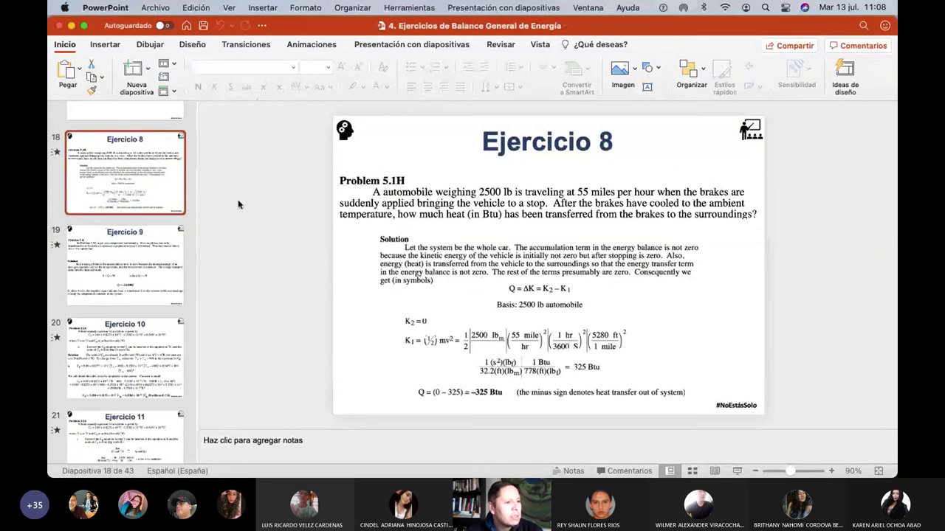
# Present the Ejercicio 8 slide full screen and handwrite the (55)² m²/h² factor after 2500 lb in the K₁ calculation
pyautogui.click(738, 471)
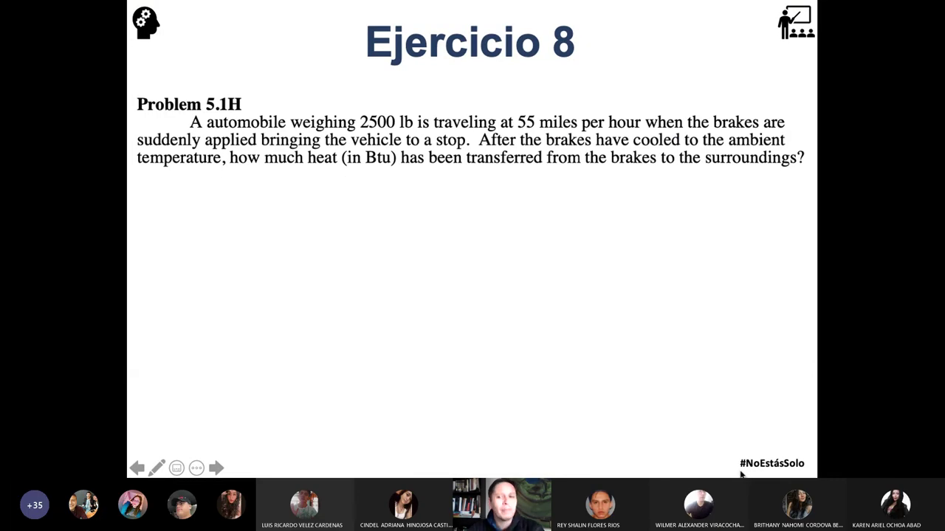
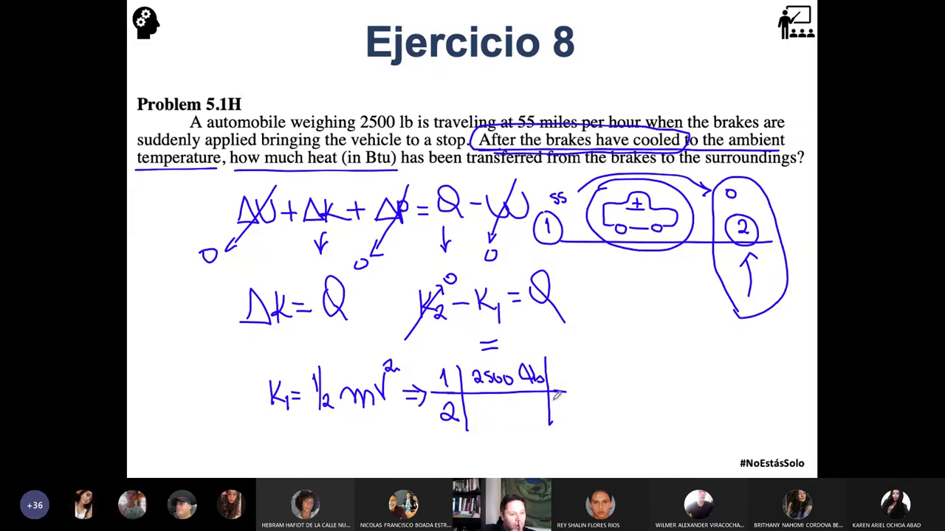
pyautogui.moveTo(554, 391); pyautogui.dragTo(632, 388)
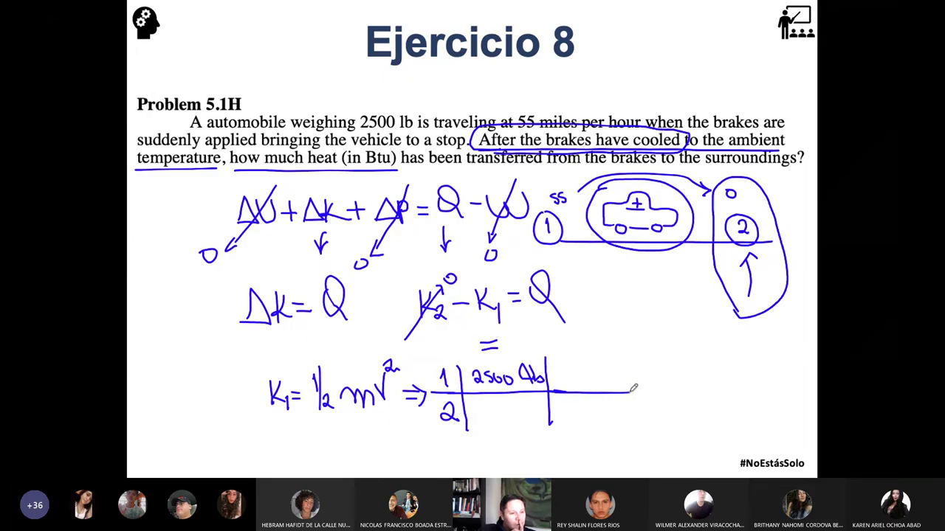
pyautogui.moveTo(559, 366)
pyautogui.mouseDown()
pyautogui.moveTo(568, 375)
pyautogui.moveTo(561, 382)
pyautogui.moveTo(572, 364)
pyautogui.moveTo(584, 377)
pyautogui.moveTo(577, 383)
pyautogui.moveTo(588, 364)
pyautogui.moveTo(616, 382)
pyautogui.moveTo(580, 421)
pyautogui.moveTo(595, 416)
pyautogui.mouseUp()
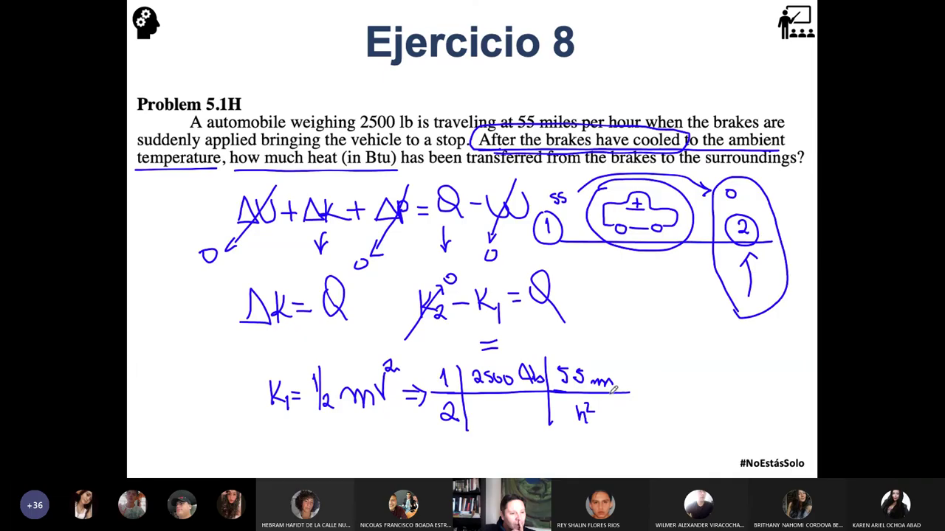
pyautogui.moveTo(619, 362); pyautogui.dragTo(629, 372)
pyautogui.moveTo(559, 362)
pyautogui.mouseDown()
pyautogui.moveTo(565, 382)
pyautogui.moveTo(587, 386)
pyautogui.moveTo(597, 357)
pyautogui.moveTo(668, 392)
pyautogui.mouseUp()
pyautogui.moveTo(631, 341); pyautogui.dragTo(634, 427)
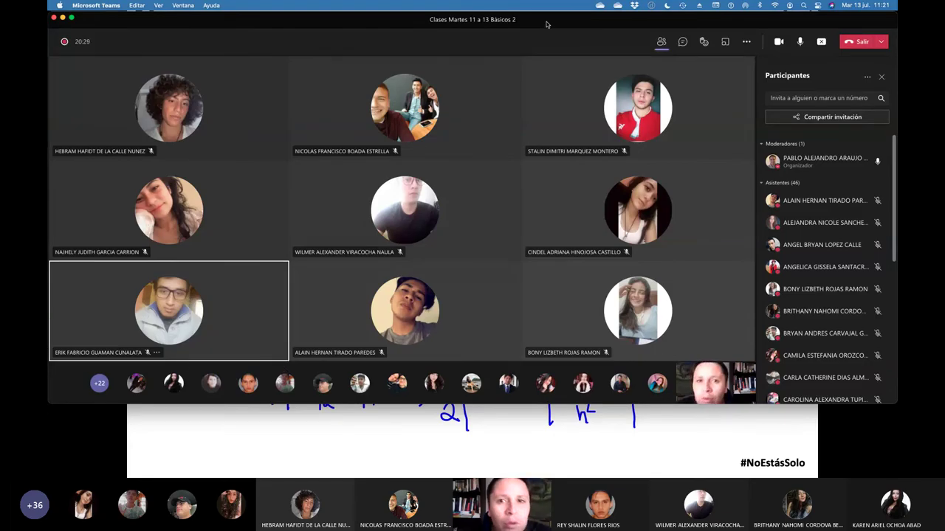
# Turn off display mirroring in the macOS display preferences and align the smaller display beside the HP 22cw monitor
pyautogui.moveTo(480, 472)
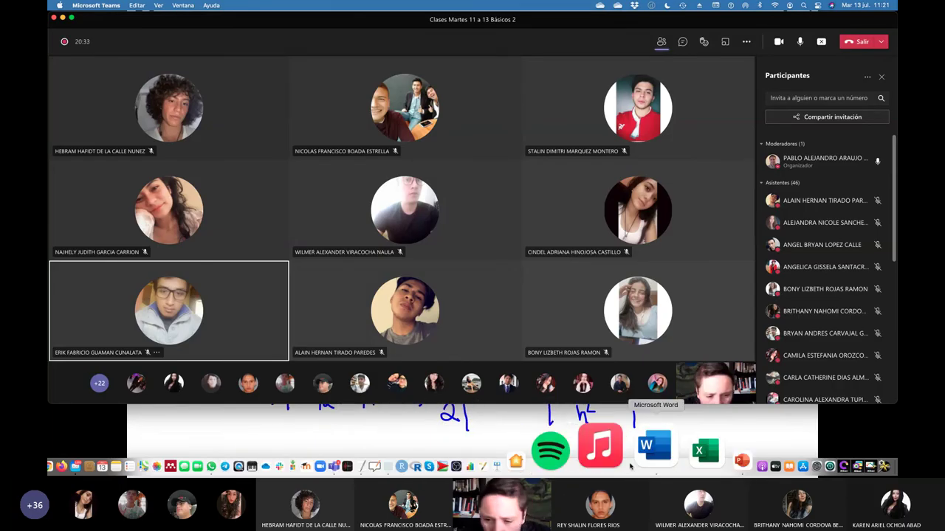
pyautogui.click(728, 445)
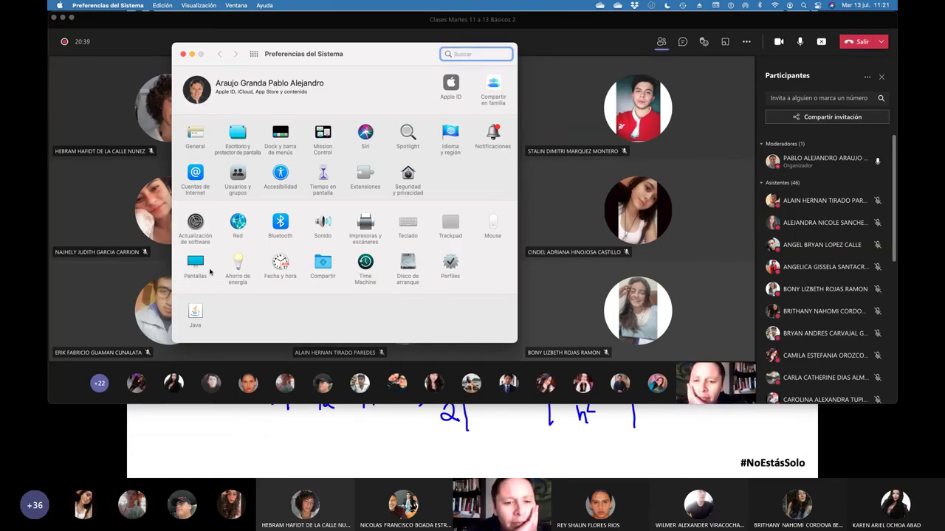
pyautogui.click(197, 263)
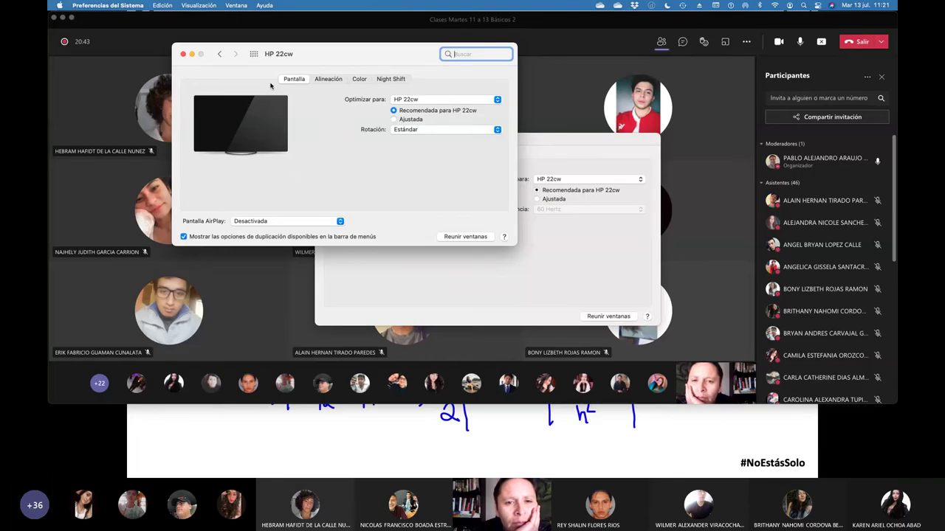
pyautogui.click(329, 79)
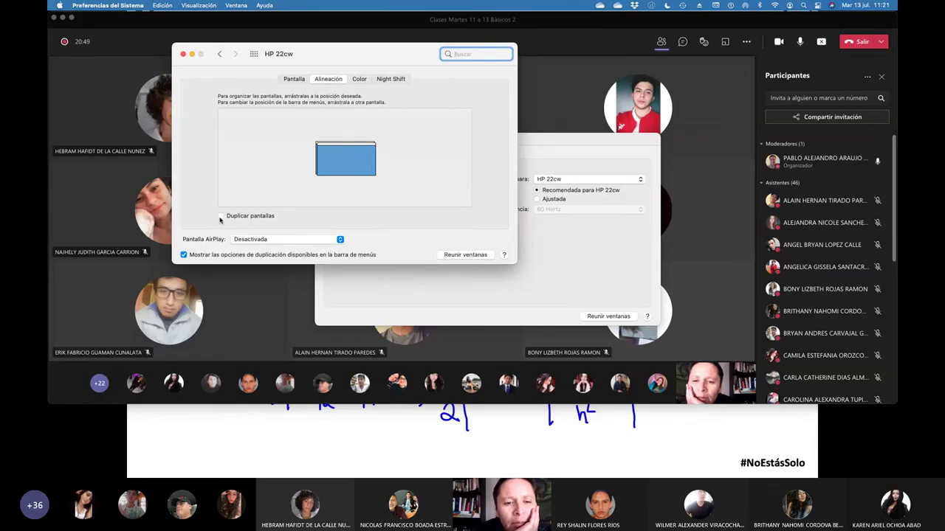
pyautogui.click(219, 216)
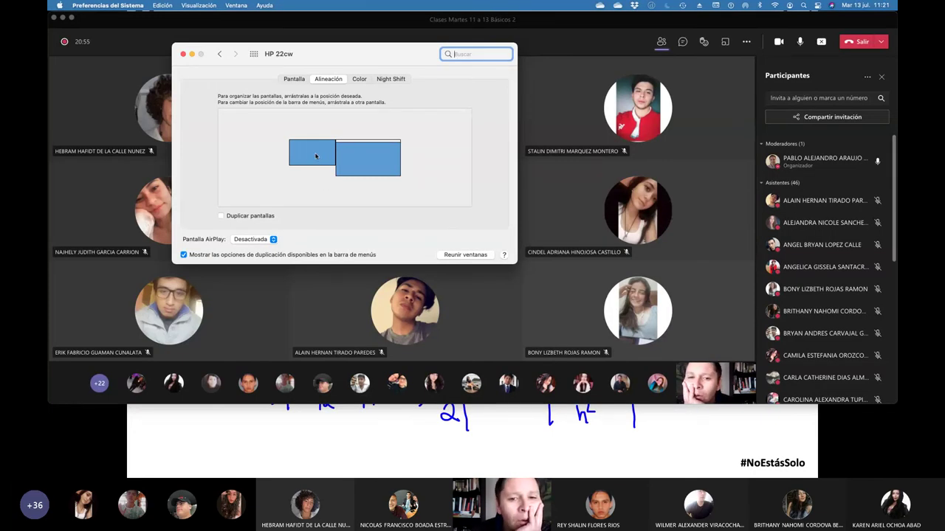
pyautogui.moveTo(316, 155); pyautogui.dragTo(316, 158)
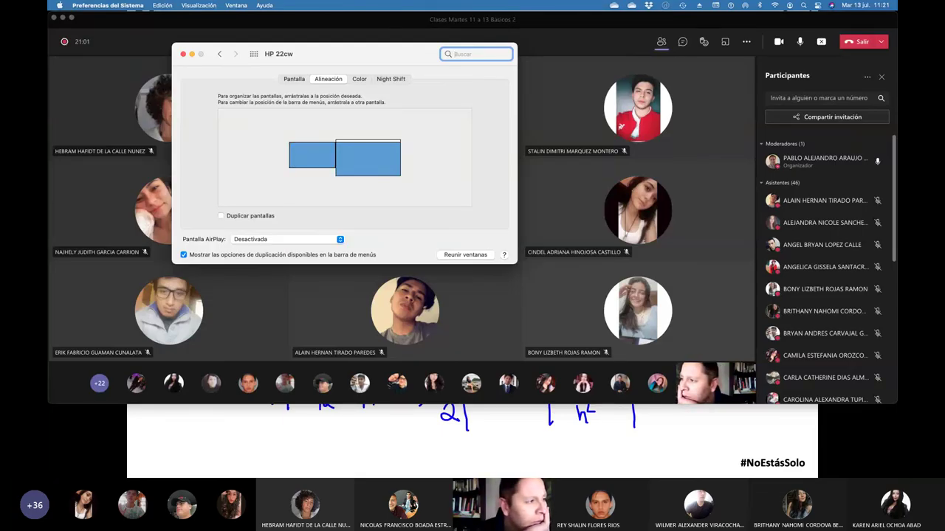
# End the Ejercicio 8 slide show and discard the pen annotations
pyautogui.click(195, 417)
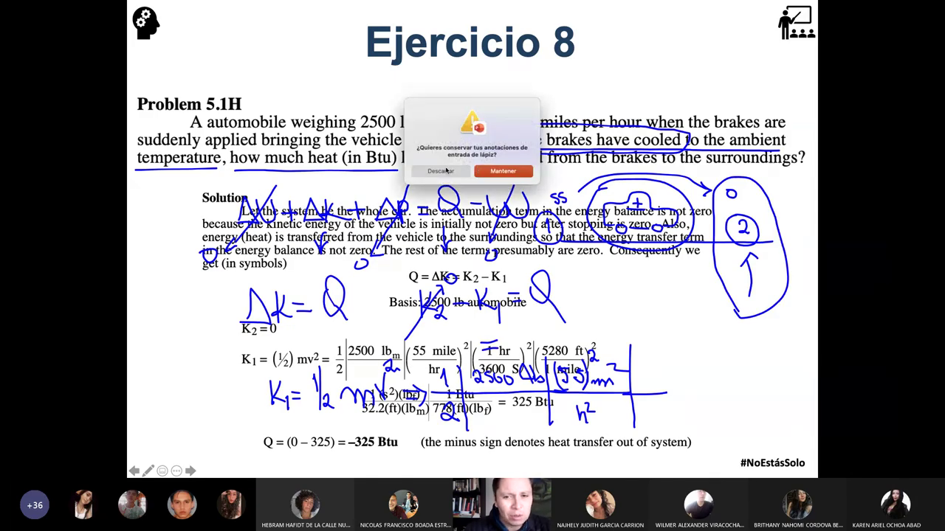
pyautogui.click(440, 170)
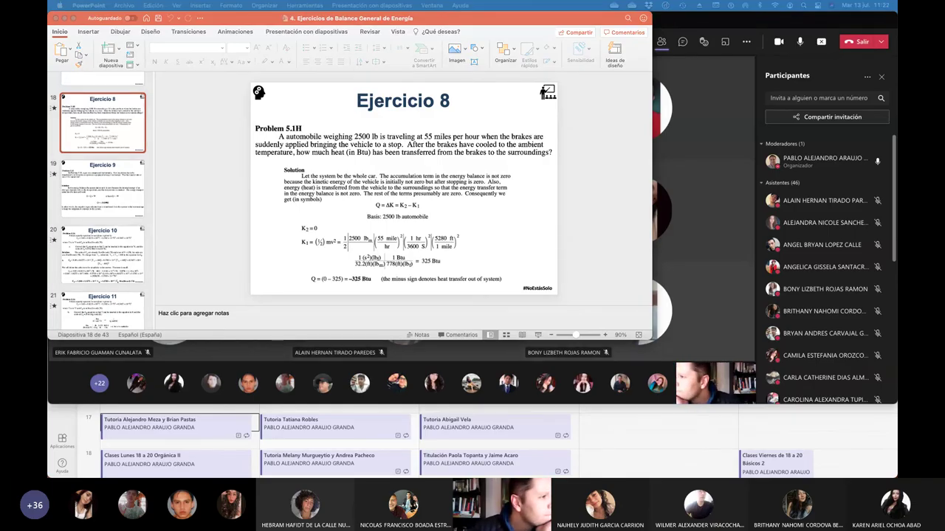
# Move the "5. Cambios de Entalpía" presentation window to Escritorio 4 and switch to that desktop
pyautogui.hotkey('ctrl', 'Up')
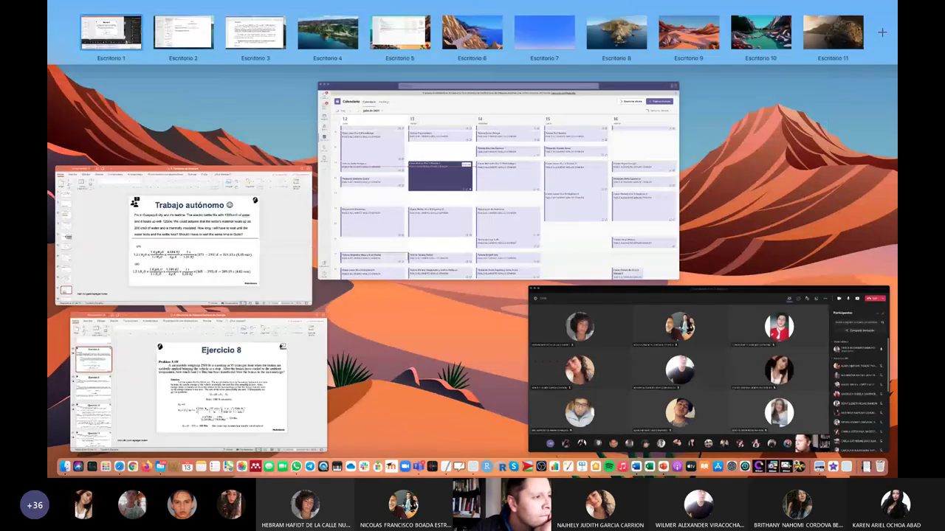
pyautogui.hotkey('ctrl', 'Up')
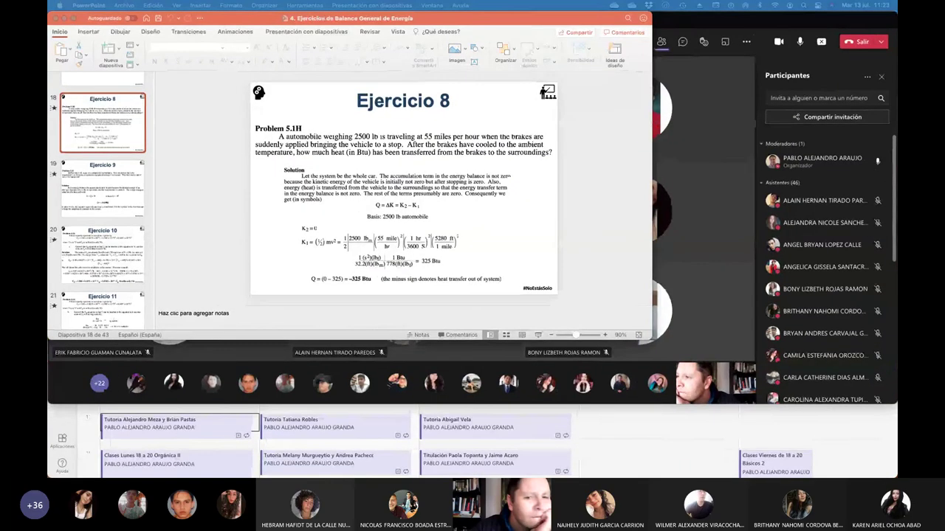
pyautogui.hotkey('ctrl', 'Up')
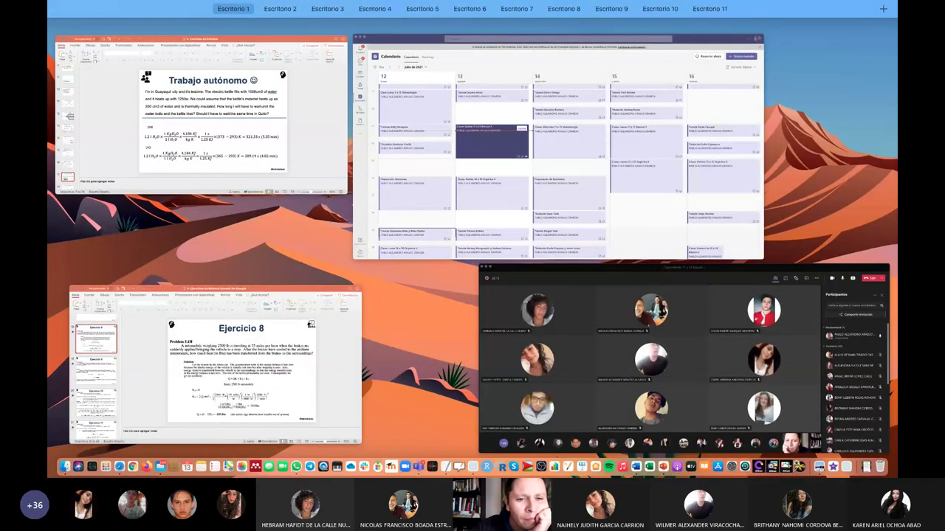
pyautogui.moveTo(244, 103); pyautogui.dragTo(337, 43)
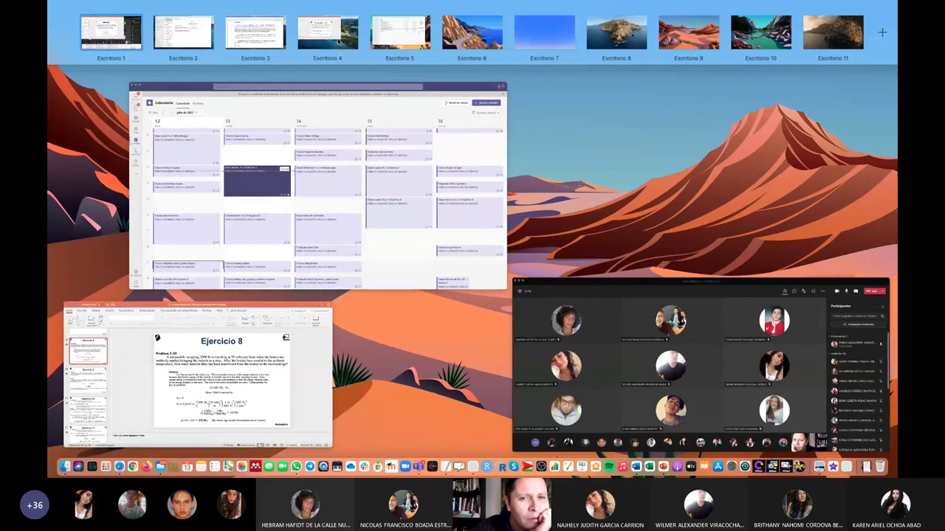
pyautogui.click(338, 42)
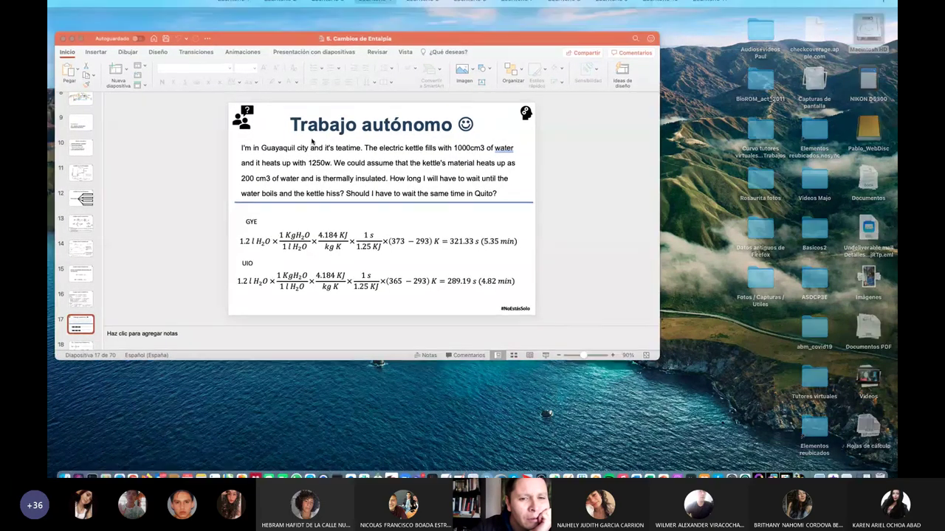
# Return to Escritorio 1 and stop sharing the screen in the Microsoft Teams class meeting
pyautogui.hotkey('ctrl', 'Up')
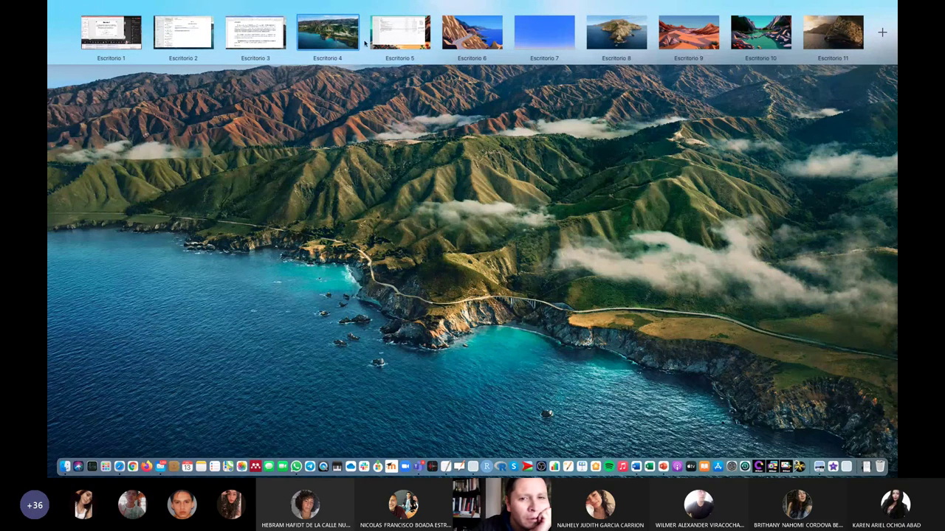
pyautogui.click(104, 43)
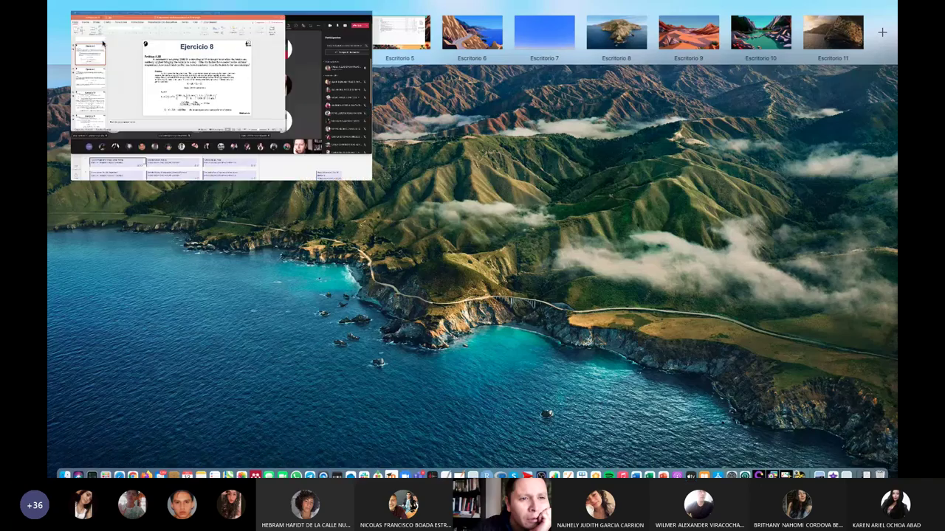
pyautogui.hotkey('ctrl', 'Up')
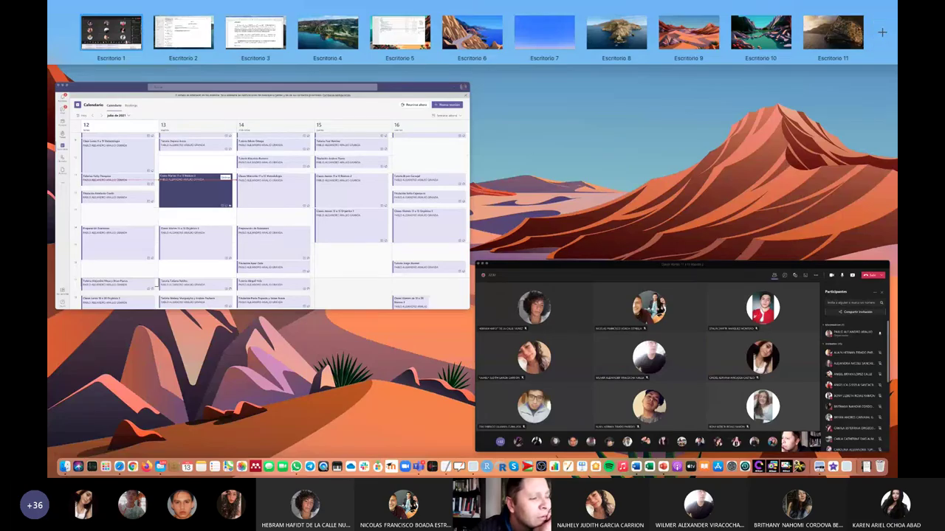
pyautogui.press('Escape')
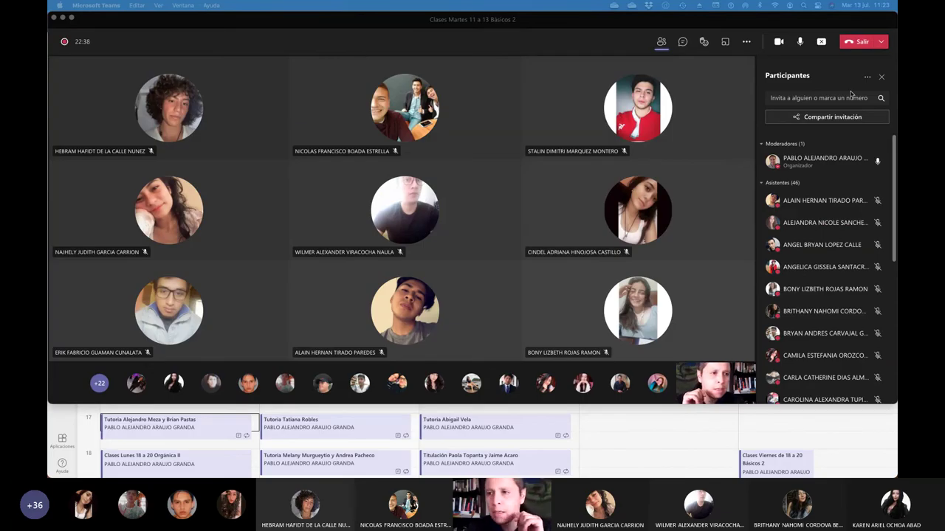
pyautogui.click(821, 42)
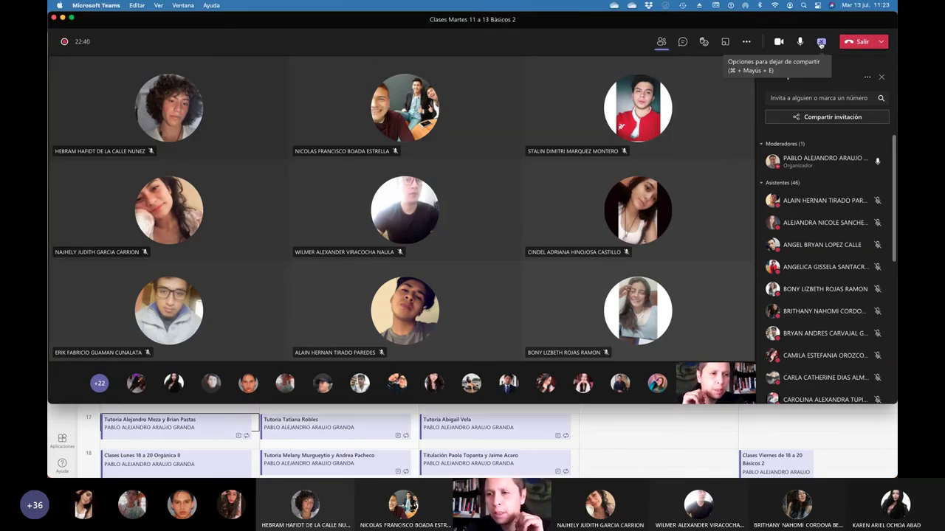
pyautogui.click(821, 42)
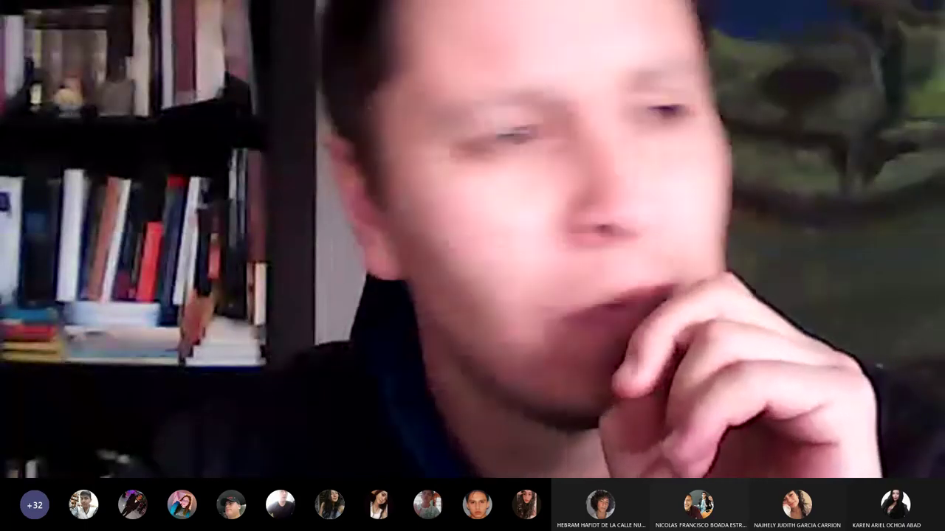